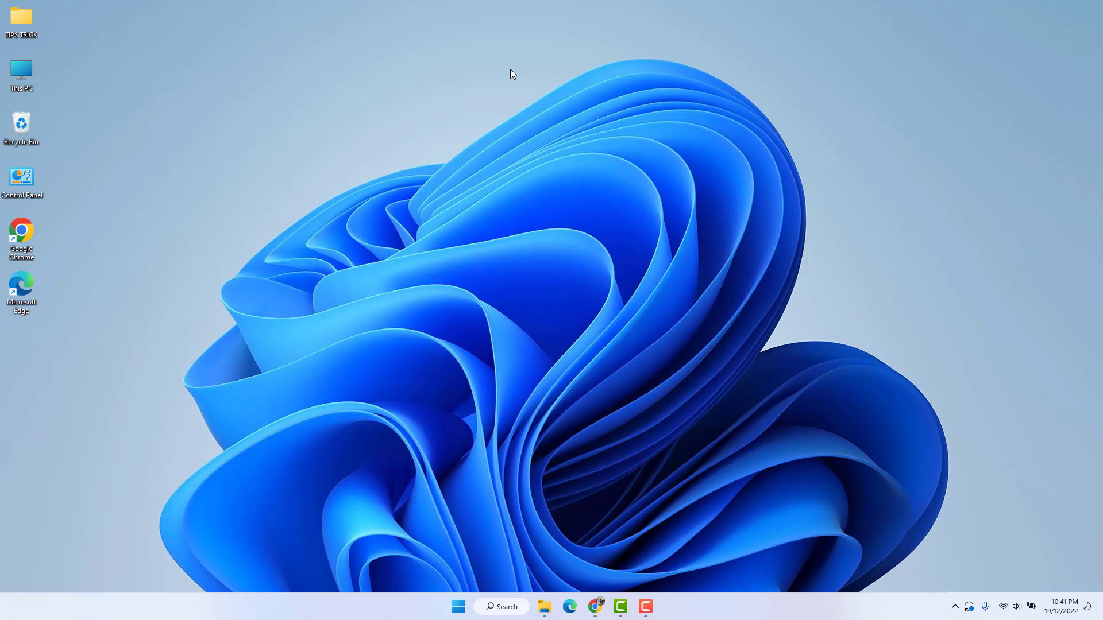
- Open Google Chrome maximized and search Google for '7zip'
{"action": "double_click", "coordinate": [16, 251]}
{"action": "type", "text": "z"}
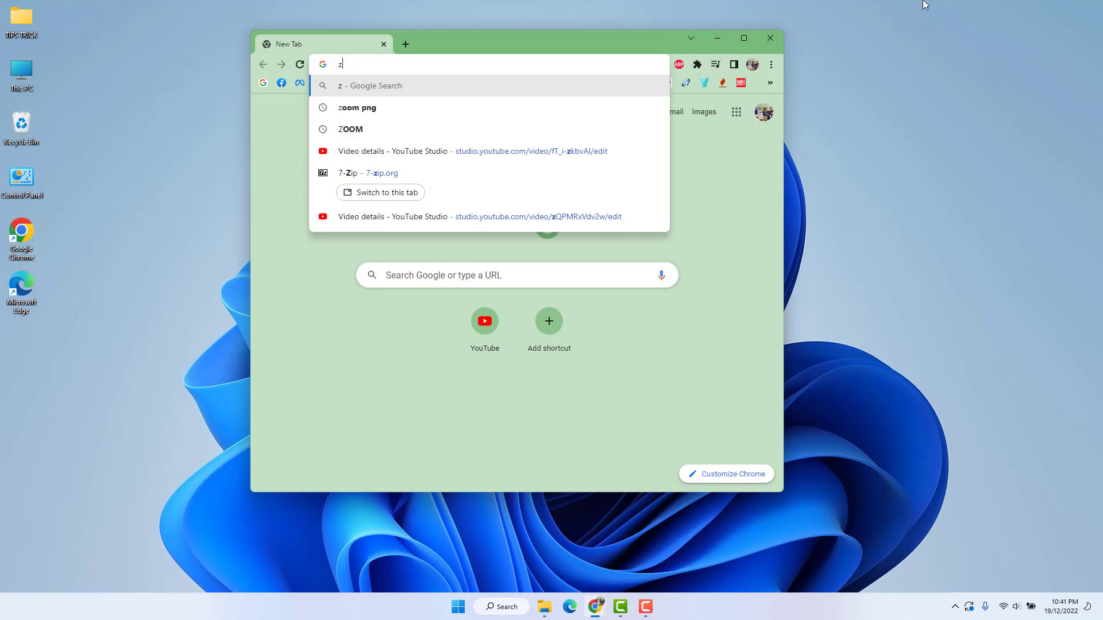
{"action": "key", "text": "BackSpace"}
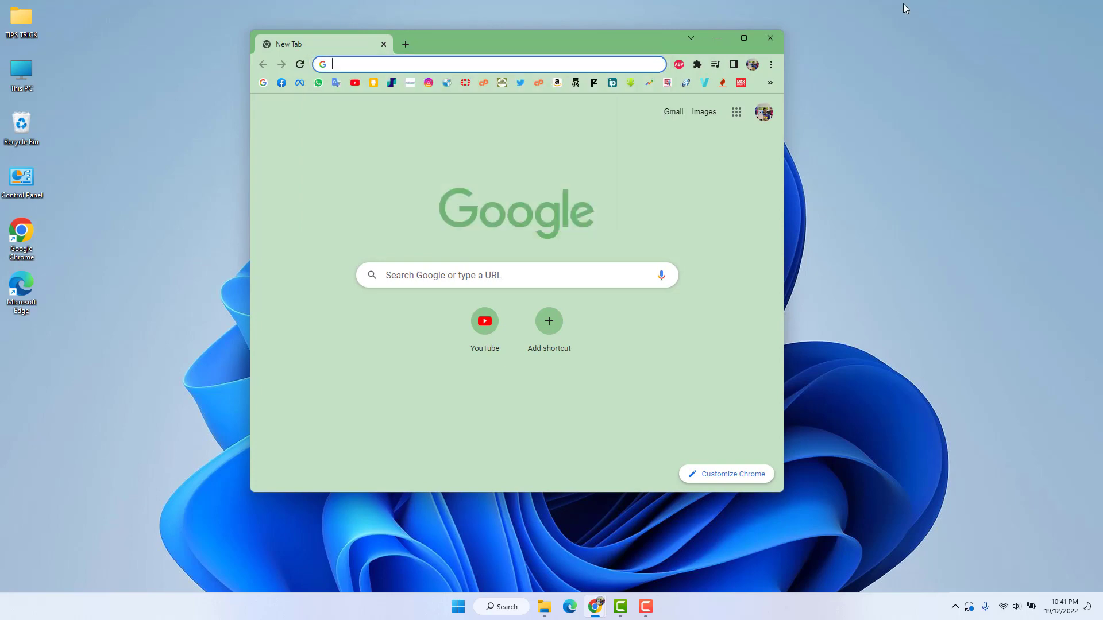
{"action": "left_click", "coordinate": [744, 38]}
{"action": "type", "text": "7zip"}
{"action": "key", "text": "Return"}
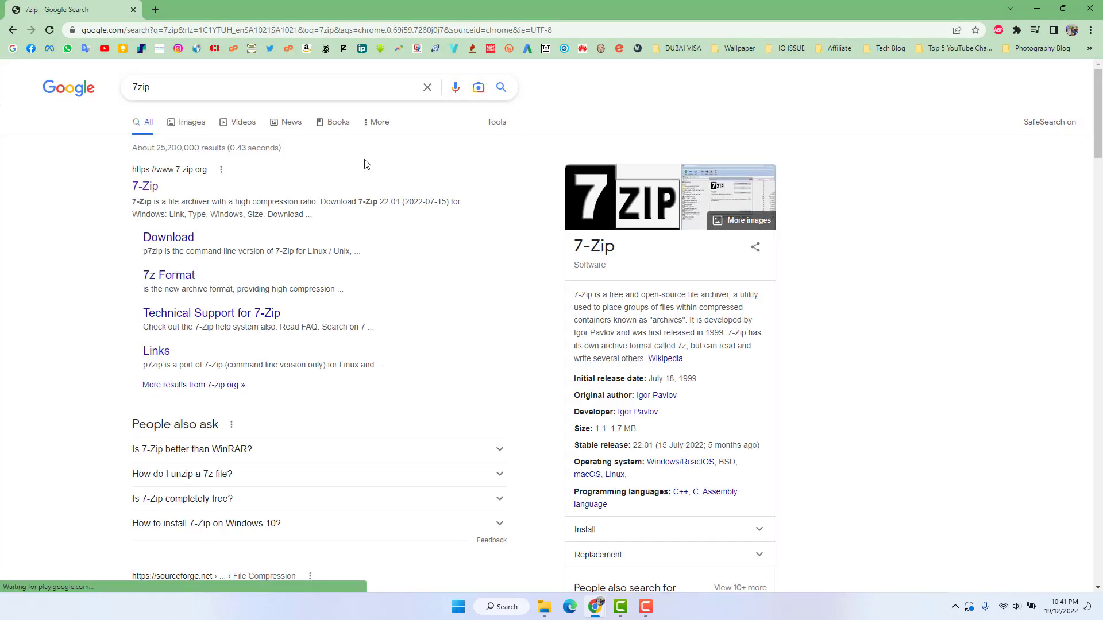
- Download the 64-bit x64 7-Zip installer from 7-zip.org and show it in the Downloads folder
{"action": "left_click", "coordinate": [144, 188]}
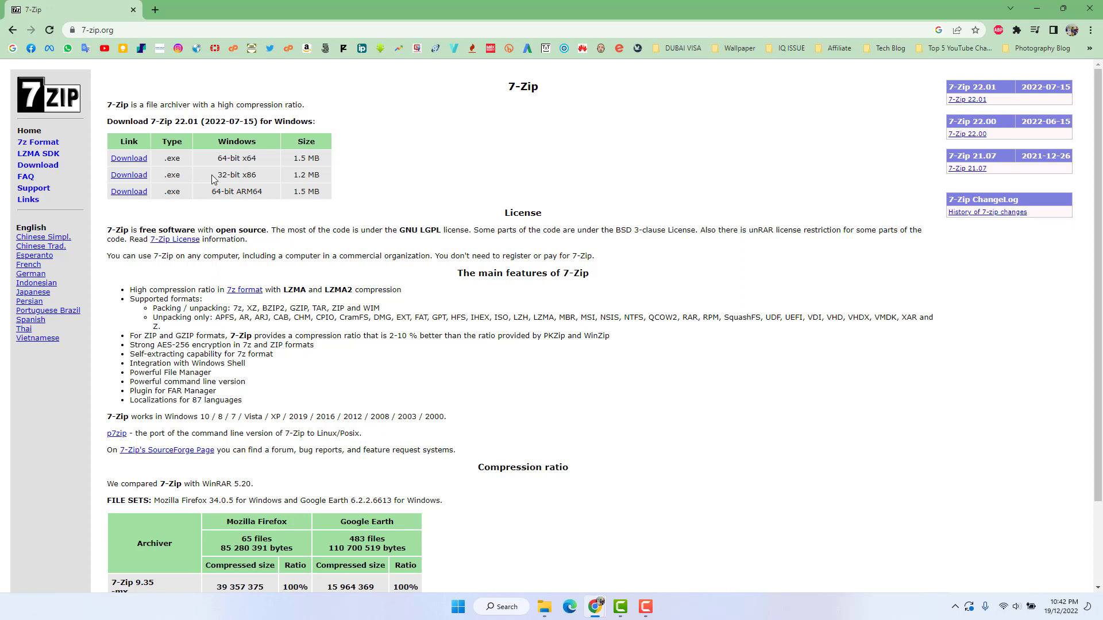
{"action": "left_click", "coordinate": [137, 163]}
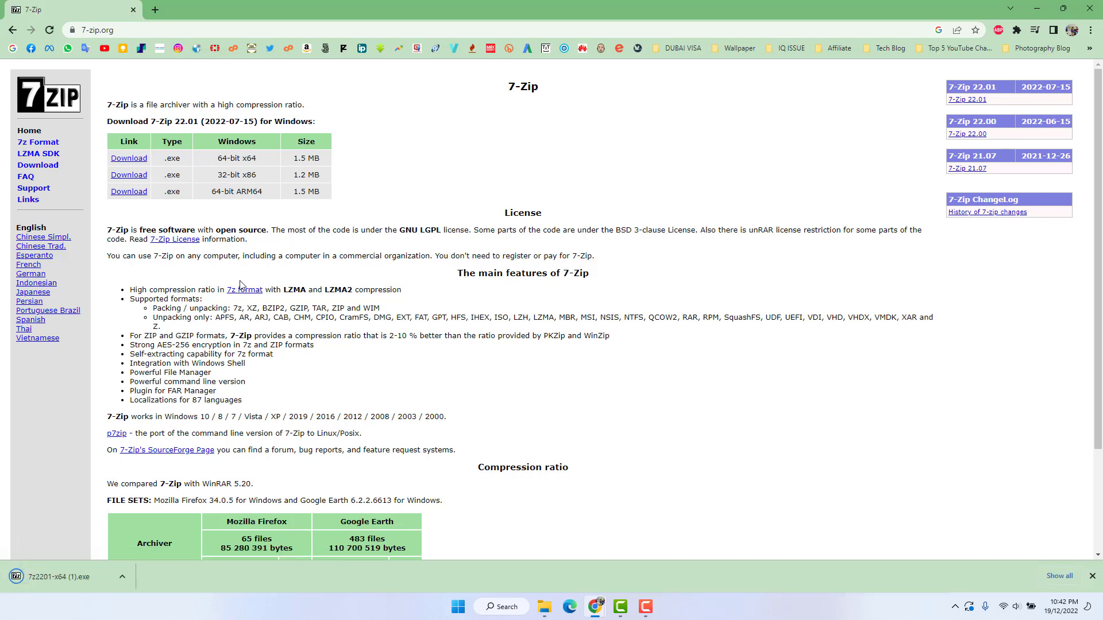
{"action": "right_click", "coordinate": [47, 581]}
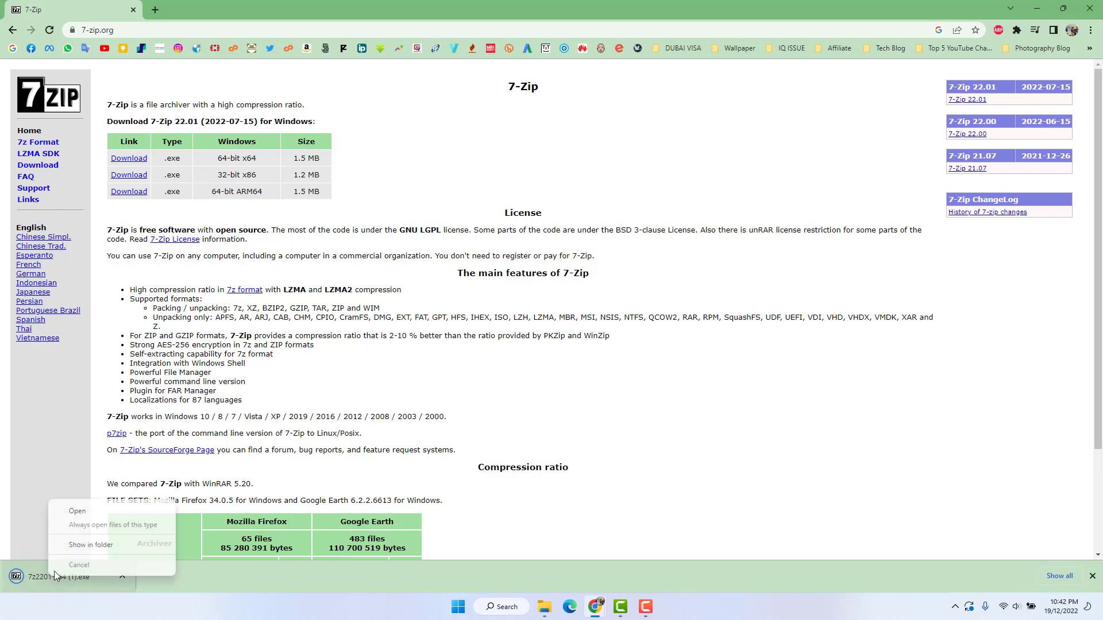
{"action": "left_click", "coordinate": [80, 551]}
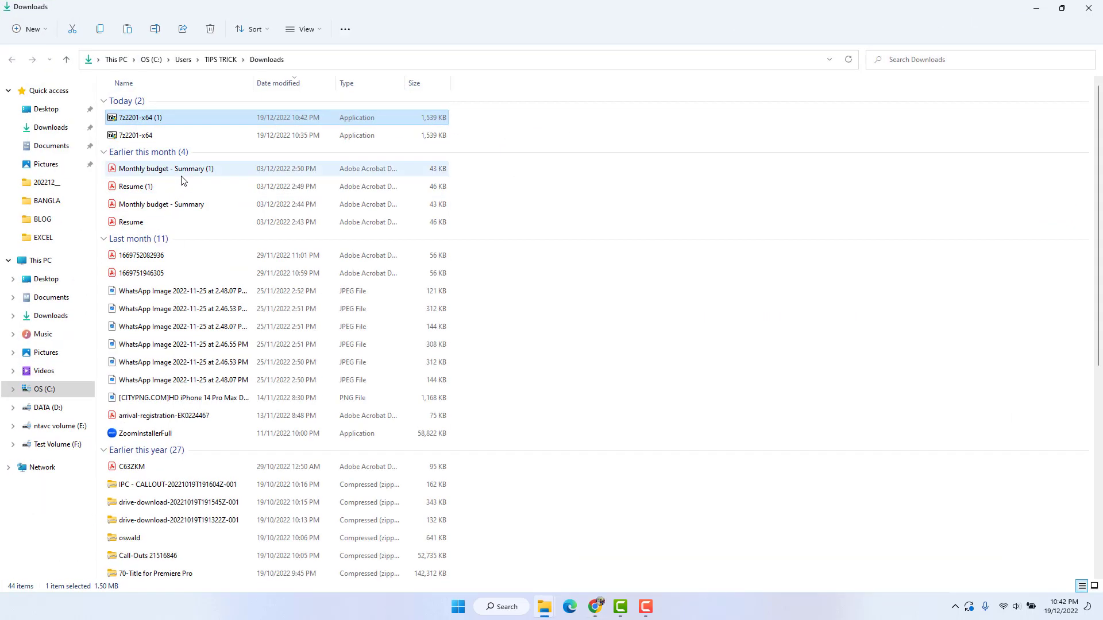
- Run the 7z2201-x64 installer to install 7-Zip 22.01 into C:\Program Files\7-Zip, then close it
{"action": "double_click", "coordinate": [158, 120]}
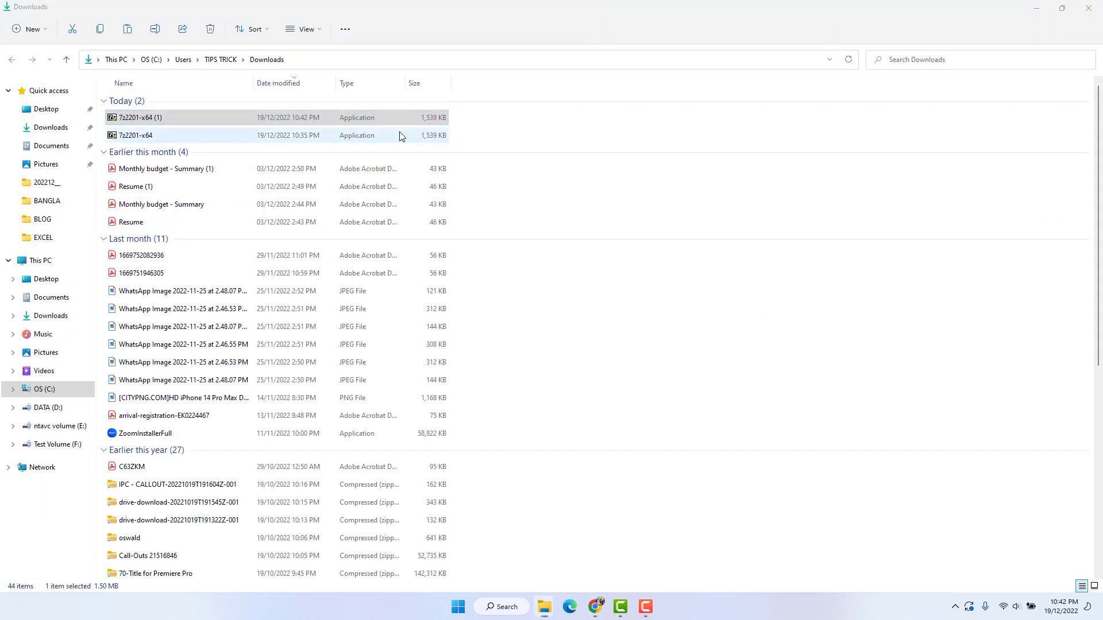
{"action": "left_click", "coordinate": [1036, 8]}
{"action": "left_click", "coordinate": [1036, 8]}
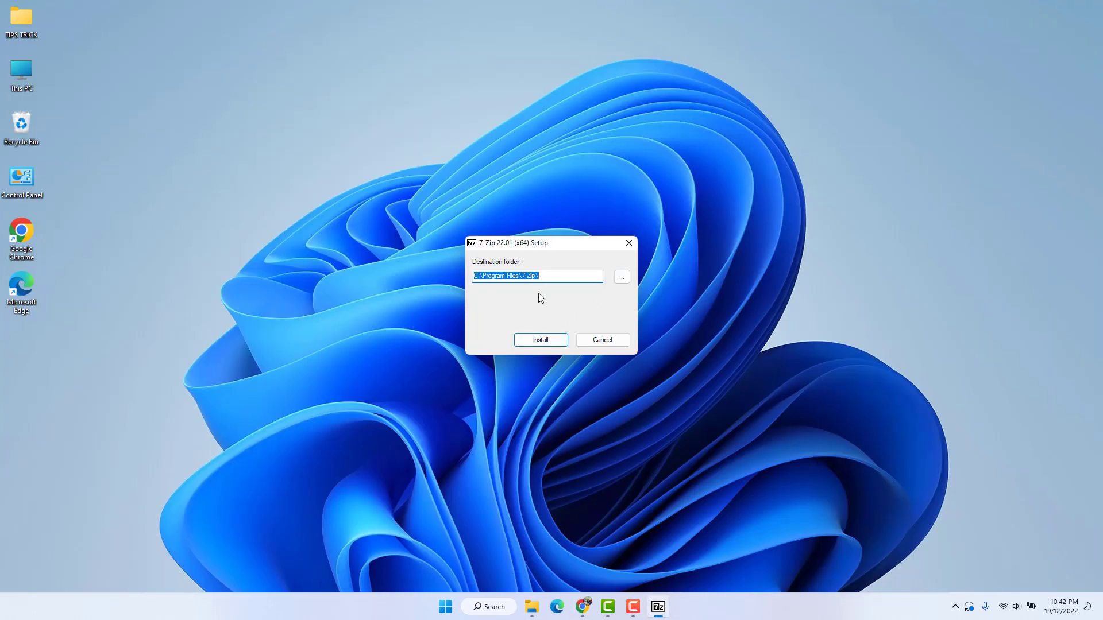
{"action": "left_click", "coordinate": [535, 339]}
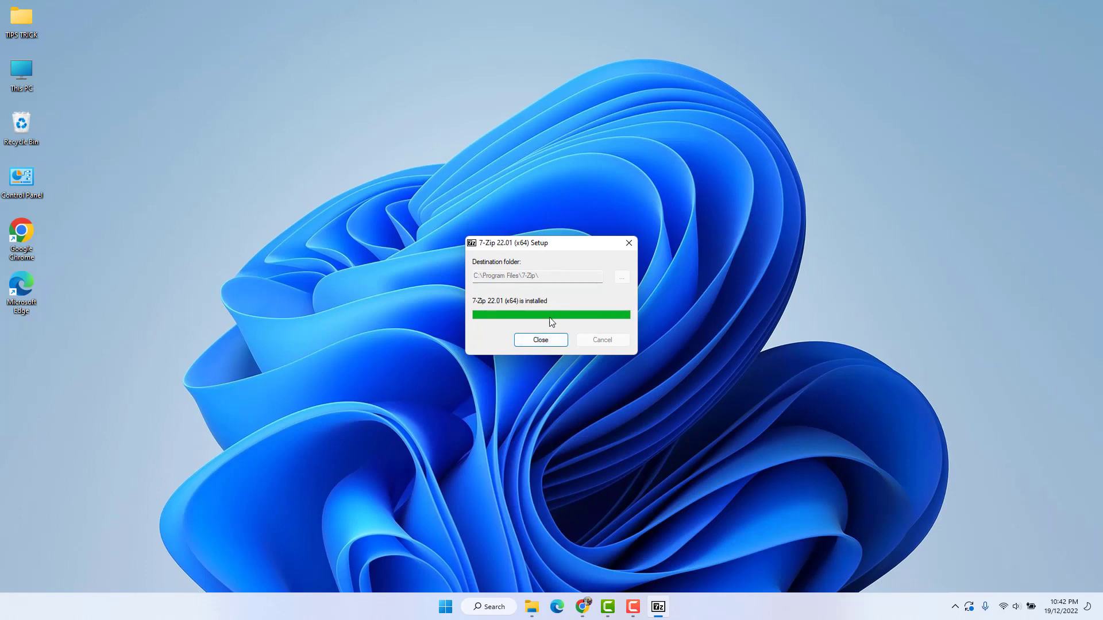
{"action": "left_click", "coordinate": [540, 342]}
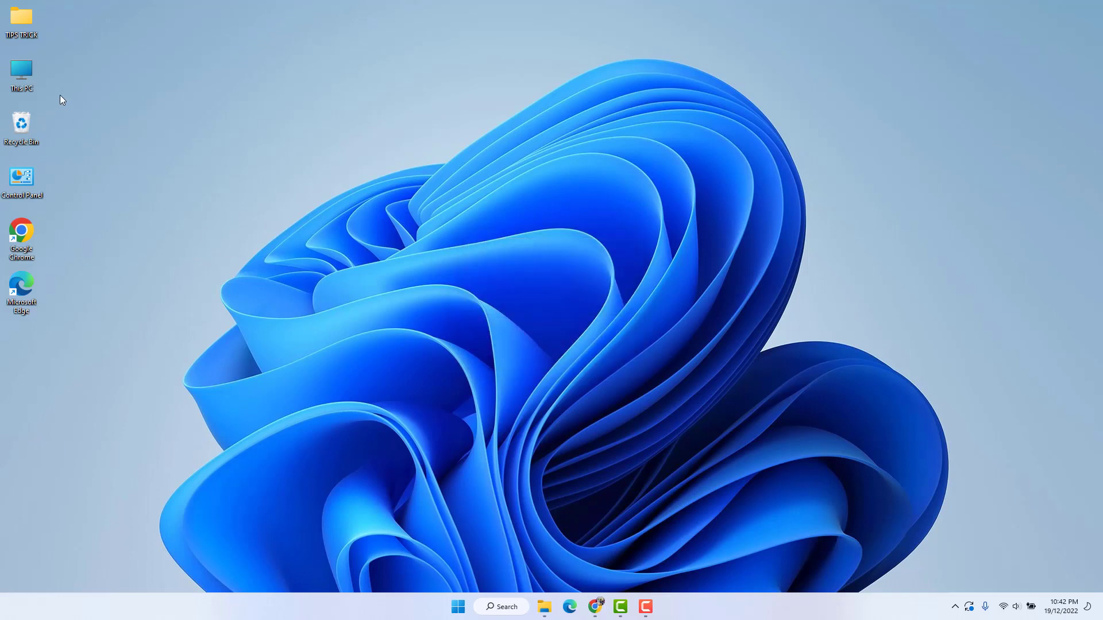
- Open the TIPS TRICK > Pictures > Screenshots folder
{"action": "double_click", "coordinate": [22, 19]}
{"action": "double_click", "coordinate": [557, 99]}
{"action": "double_click", "coordinate": [358, 121]}
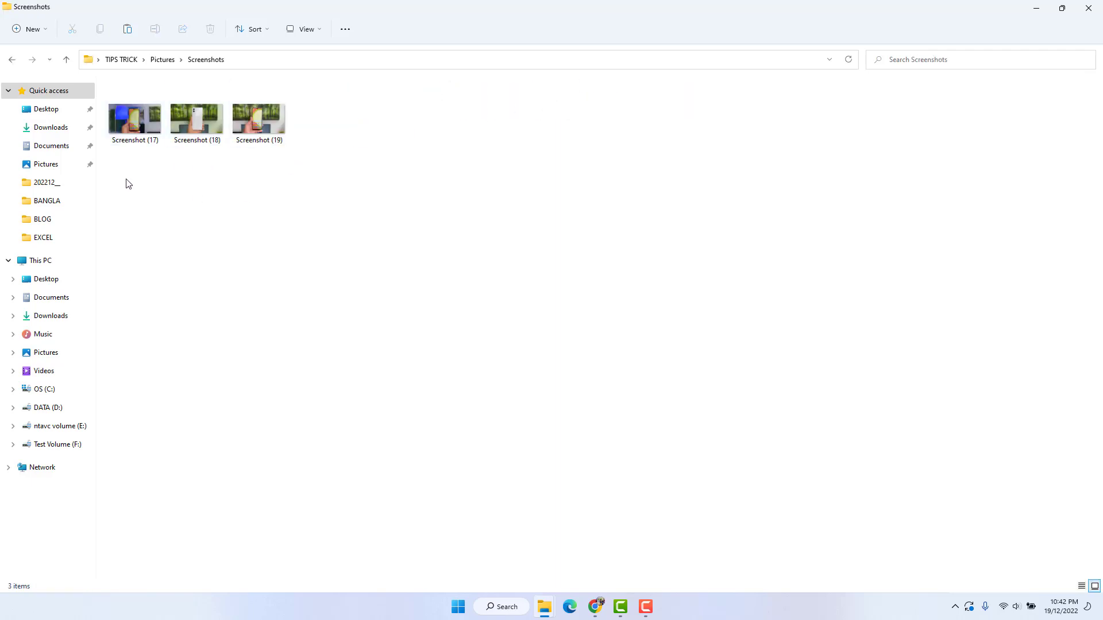
- Select all three screenshots and choose 7-Zip > Add to archive... from the full context menu
{"action": "left_click_drag", "start_coordinate": [123, 168], "coordinate": [302, 121]}
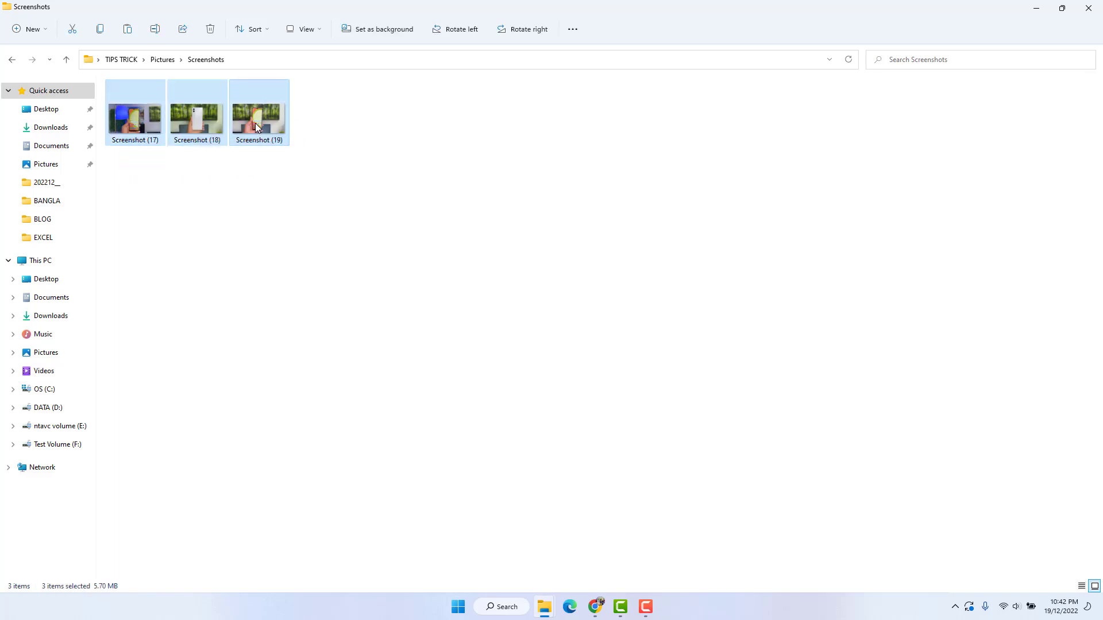
{"action": "right_click", "coordinate": [256, 124]}
{"action": "left_click", "coordinate": [311, 345]}
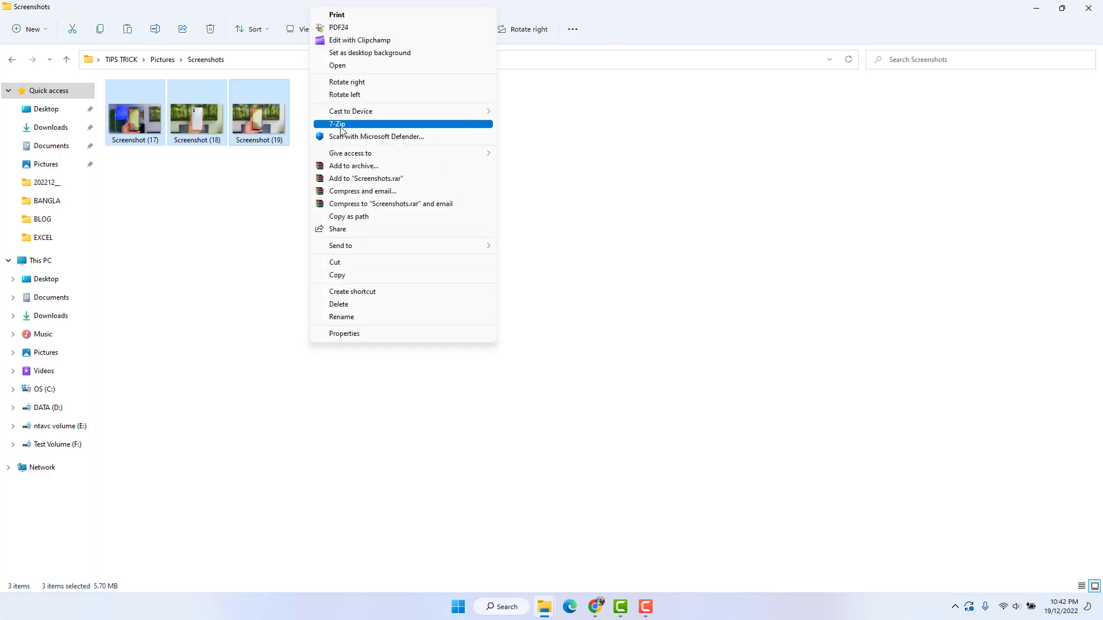
{"action": "mouse_move", "coordinate": [342, 128]}
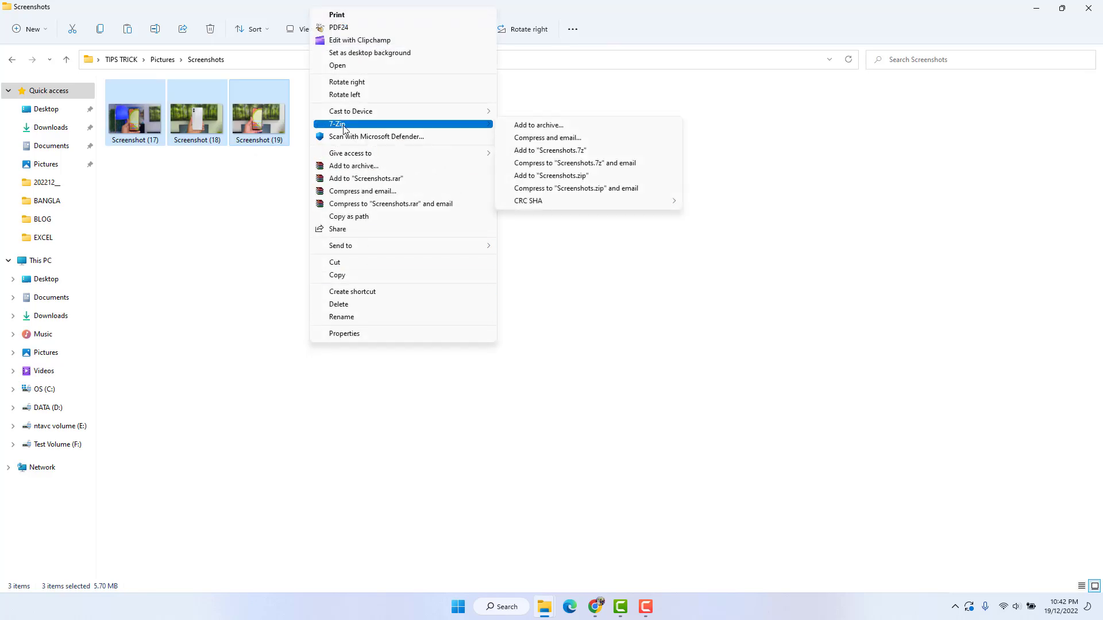
{"action": "left_click", "coordinate": [543, 127]}
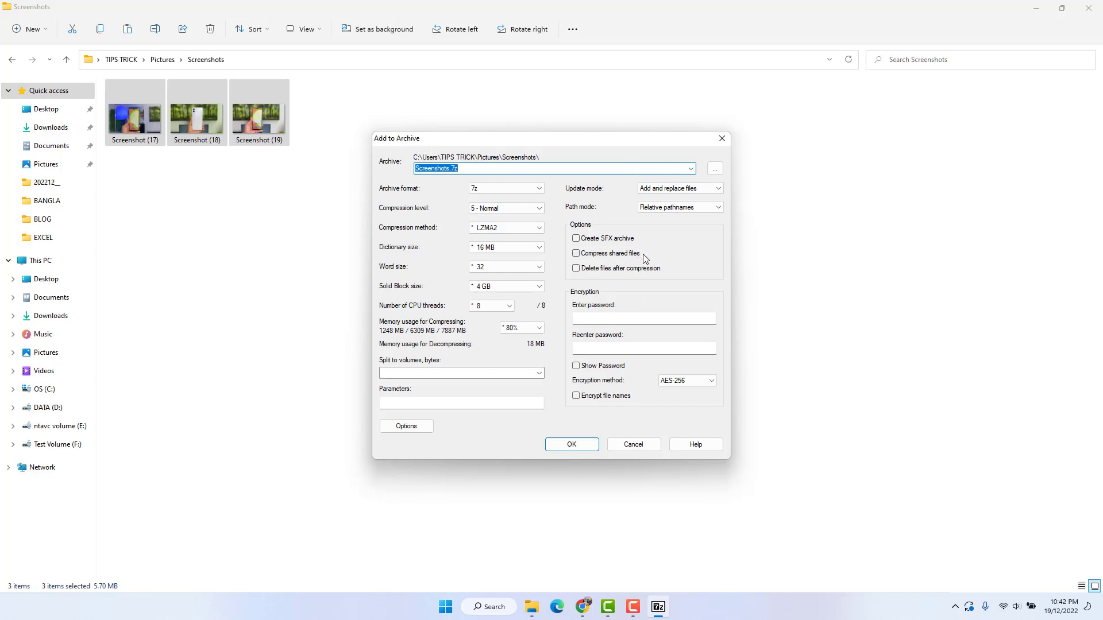
- Enter and confirm the archive password with AES-256 and create Screenshots.7z
{"action": "left_click", "coordinate": [606, 320]}
{"action": "left_click", "coordinate": [589, 350]}
{"action": "left_click", "coordinate": [589, 322]}
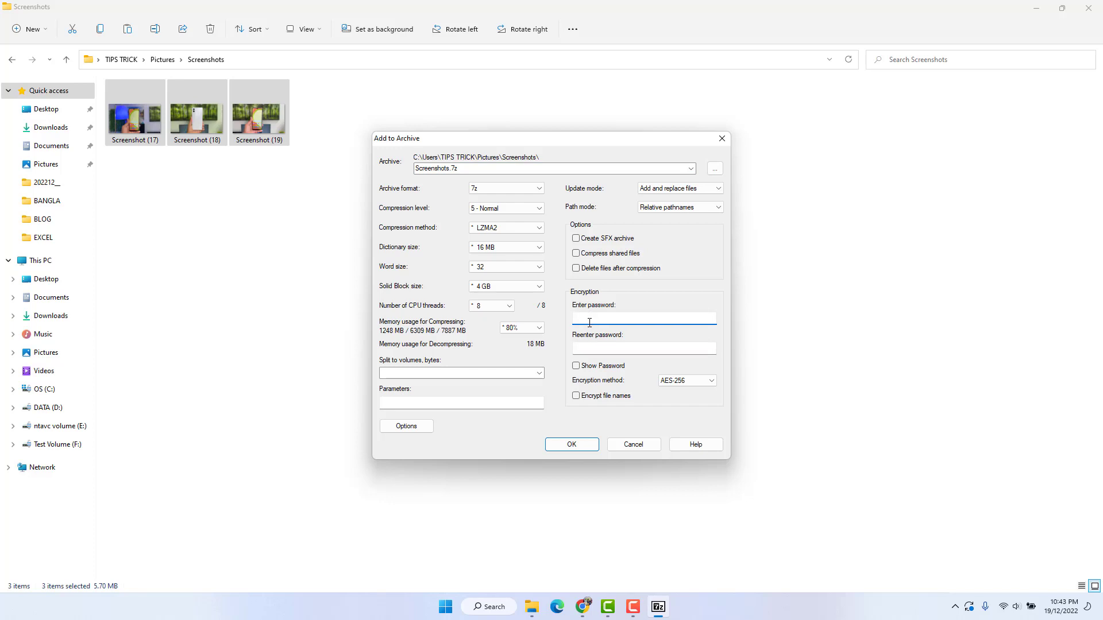
{"action": "left_click", "coordinate": [597, 347]}
{"action": "left_click", "coordinate": [575, 445]}
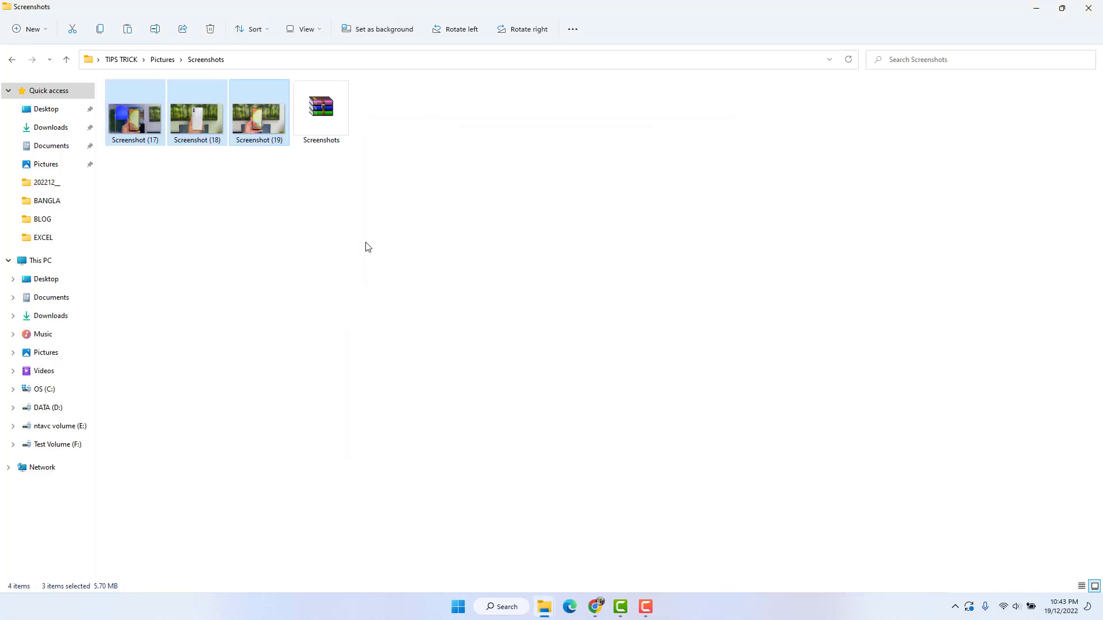
- Deselect the screenshots and select the new Screenshots archive
{"action": "left_click", "coordinate": [367, 247]}
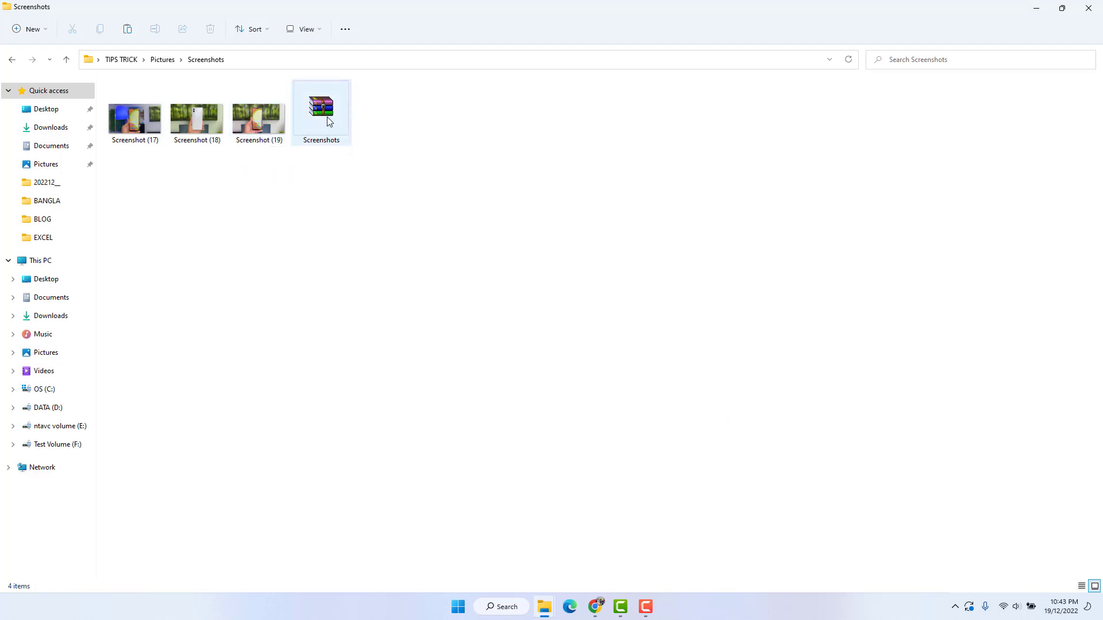
{"action": "left_click", "coordinate": [327, 118]}
{"action": "left_click", "coordinate": [260, 201]}
{"action": "left_click_drag", "start_coordinate": [132, 174], "coordinate": [261, 116]}
{"action": "key", "text": "Delete"}
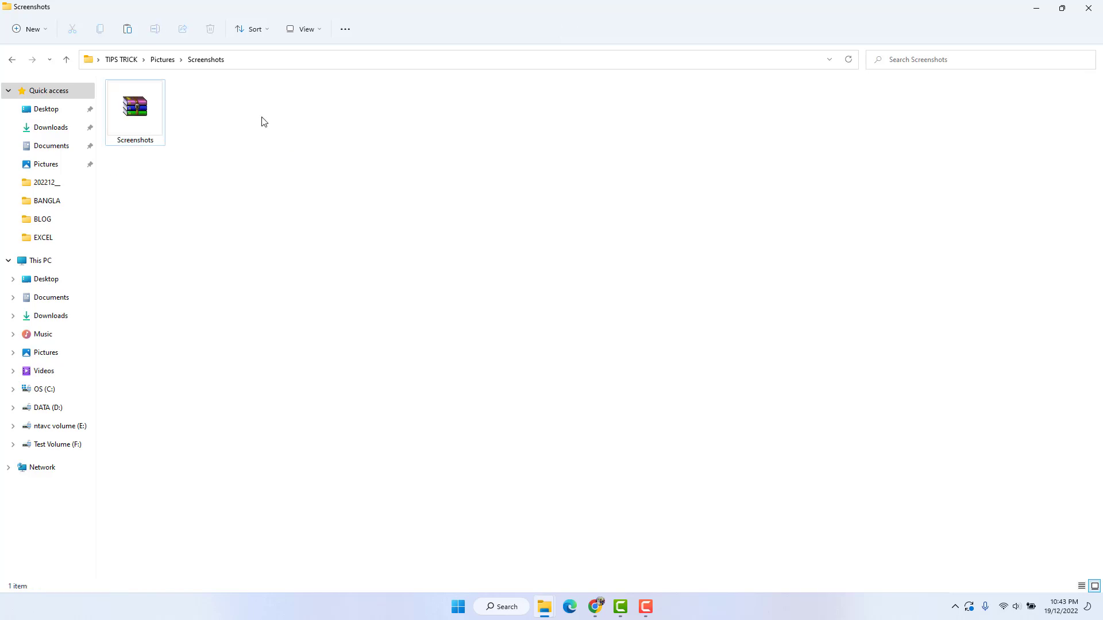
{"action": "left_click", "coordinate": [143, 117]}
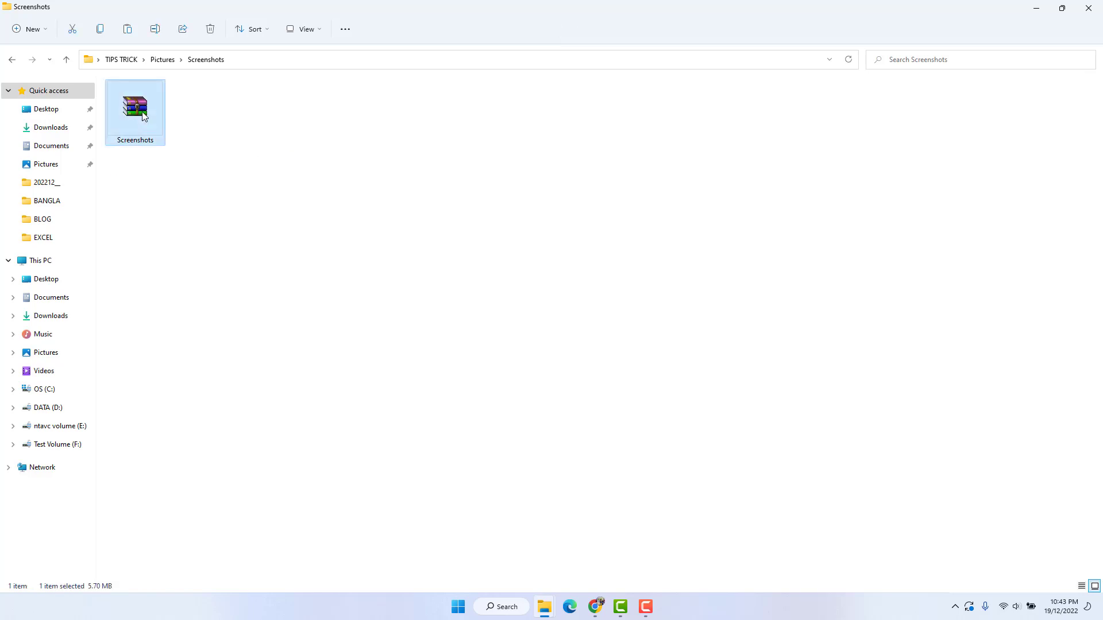
{"action": "double_click", "coordinate": [143, 116]}
{"action": "double_click", "coordinate": [115, 130]}
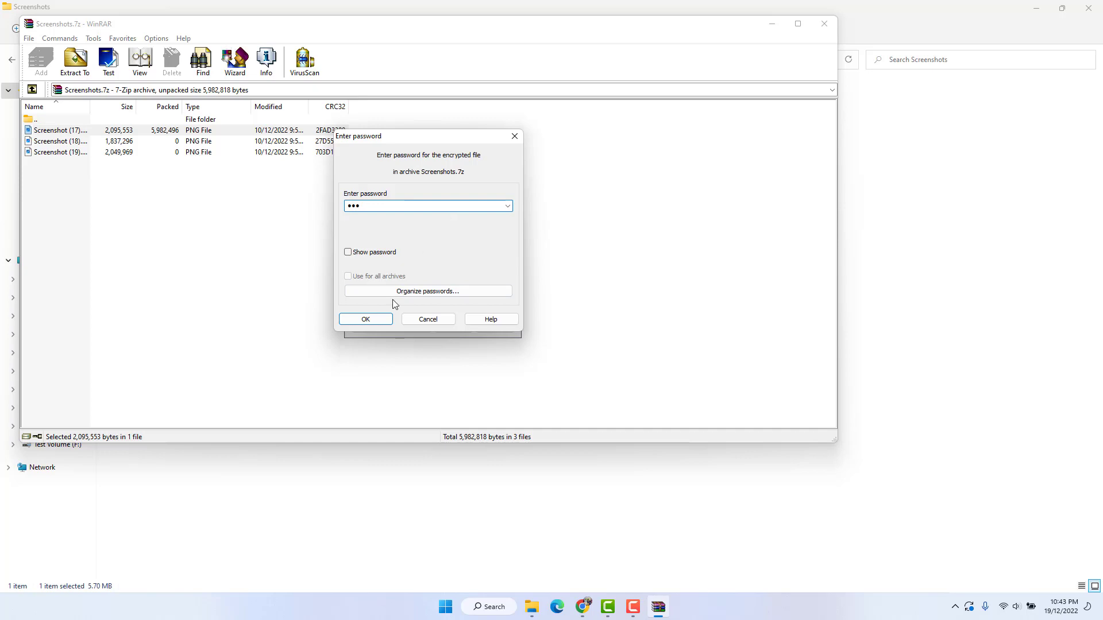
{"action": "left_click", "coordinate": [372, 319]}
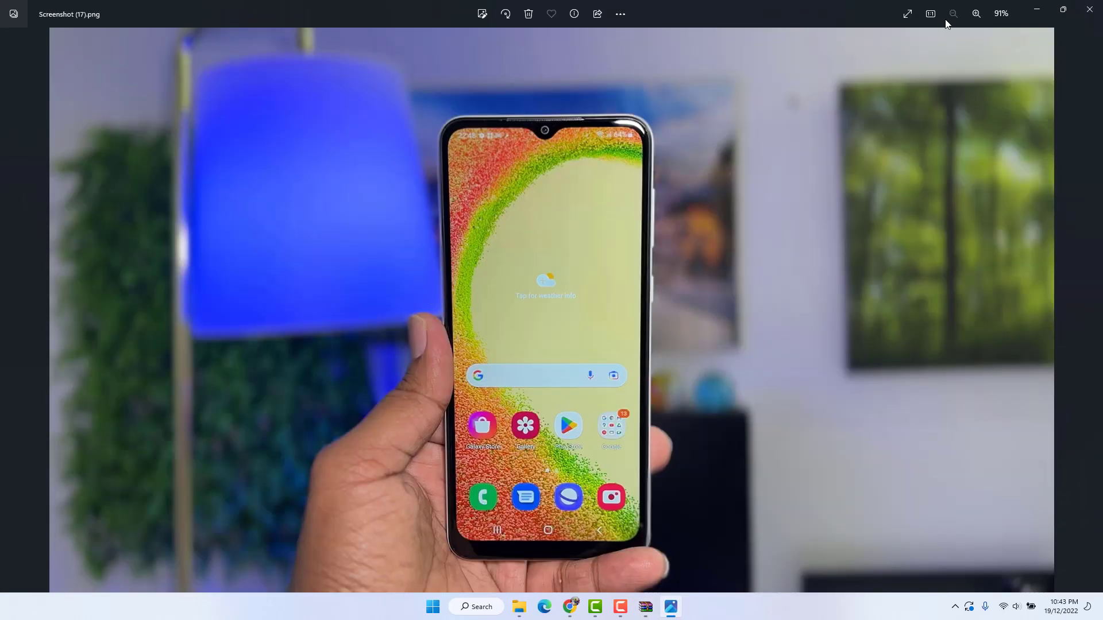
{"action": "left_click", "coordinate": [1090, 9]}
{"action": "left_click", "coordinate": [72, 145]}
{"action": "double_click", "coordinate": [72, 151]}
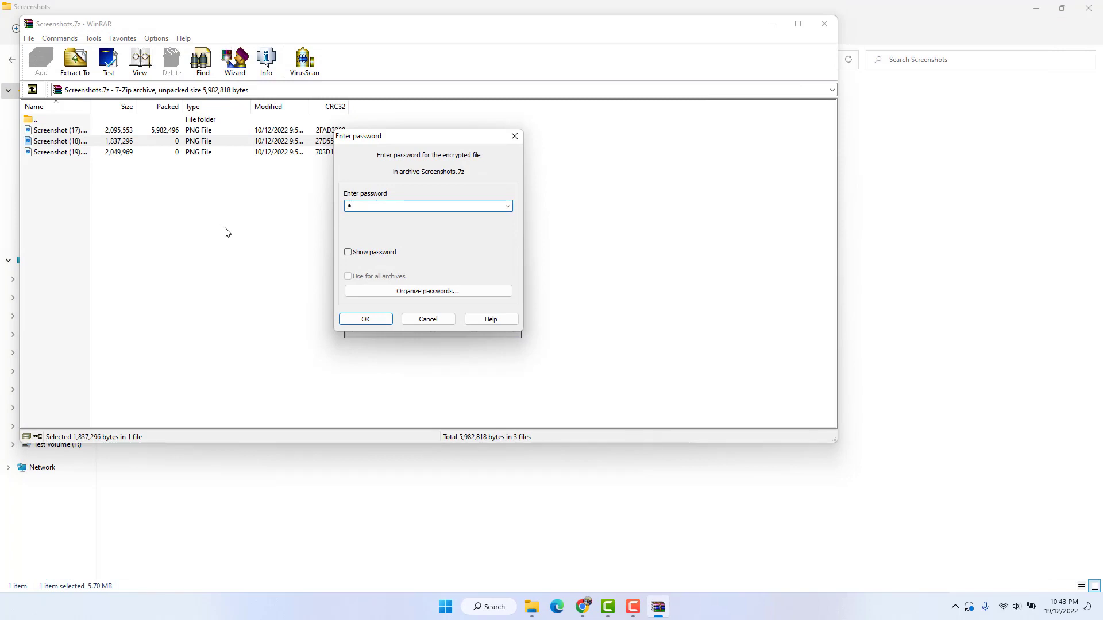
{"action": "left_click", "coordinate": [358, 321]}
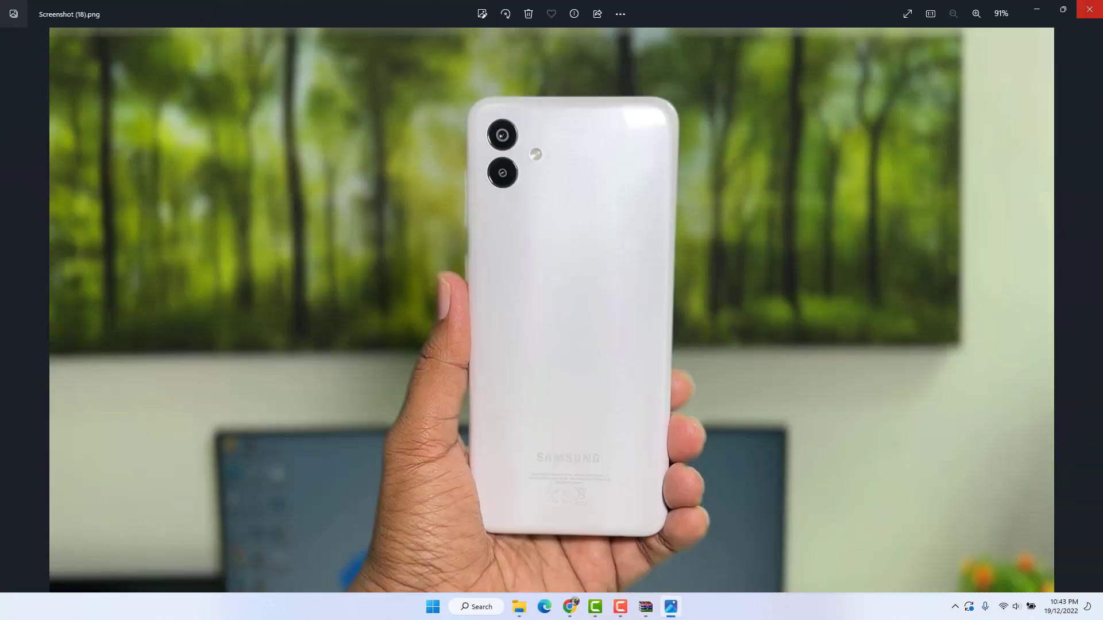
{"action": "left_click", "coordinate": [1090, 9]}
{"action": "left_click", "coordinate": [830, 28]}
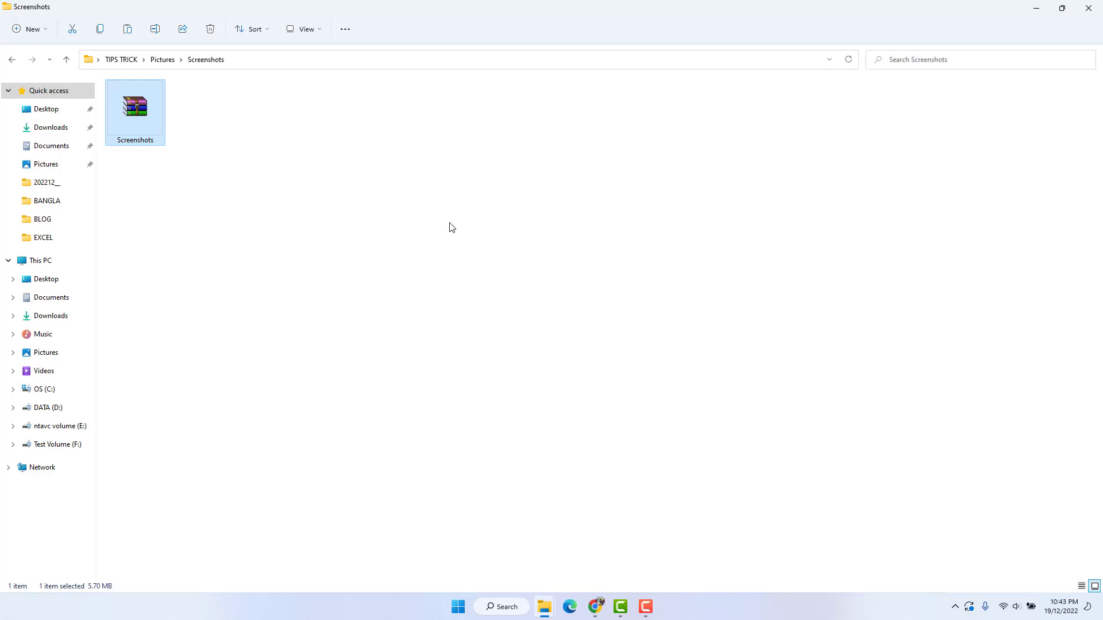
- Go up to Pictures and open 7-Zip's Add to Archive for the 'private video' folder
{"action": "left_click", "coordinate": [154, 65]}
{"action": "left_click", "coordinate": [303, 286]}
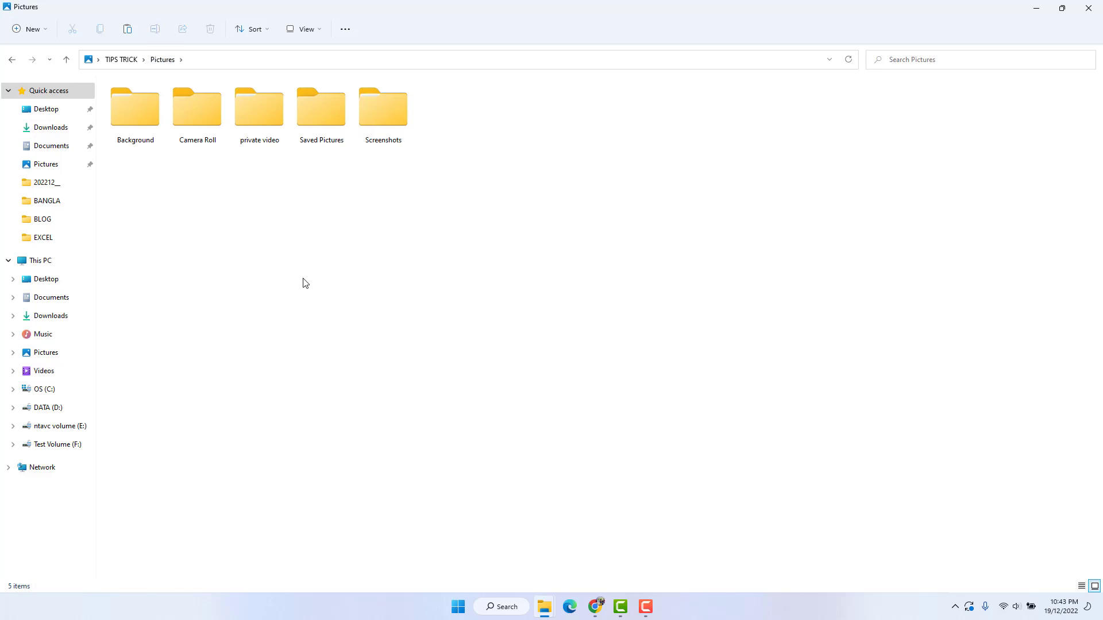
{"action": "left_click", "coordinate": [263, 132]}
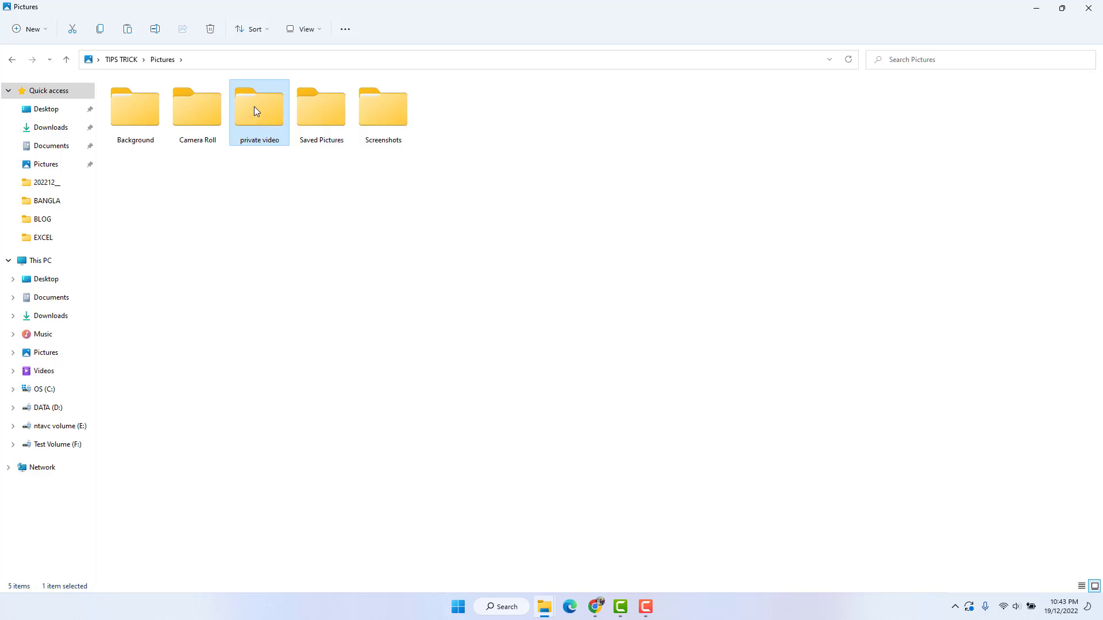
{"action": "right_click", "coordinate": [254, 107]}
{"action": "left_click", "coordinate": [310, 302]}
{"action": "mouse_move", "coordinate": [339, 340]}
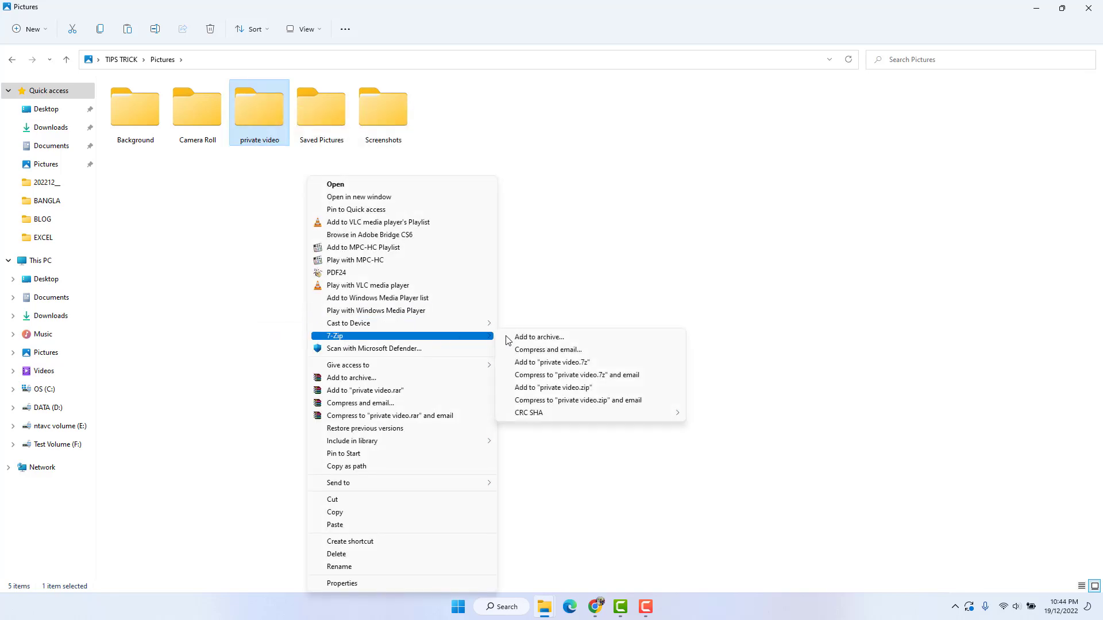
{"action": "left_click", "coordinate": [536, 337]}
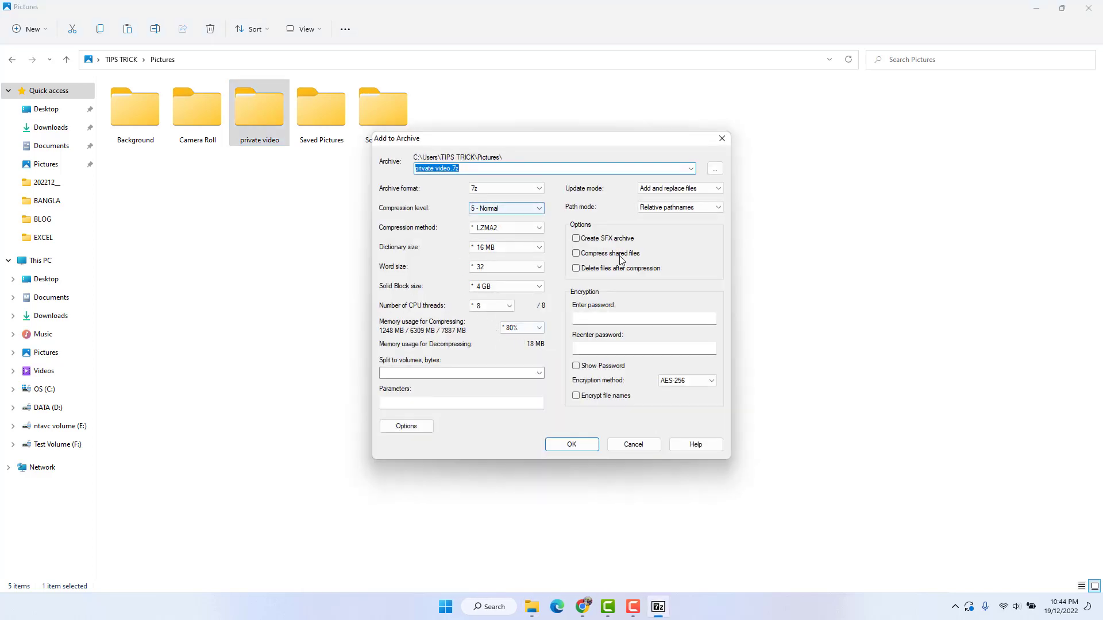
- Enter and confirm the password, then create the encrypted private video.7z archive
{"action": "left_click", "coordinate": [611, 320]}
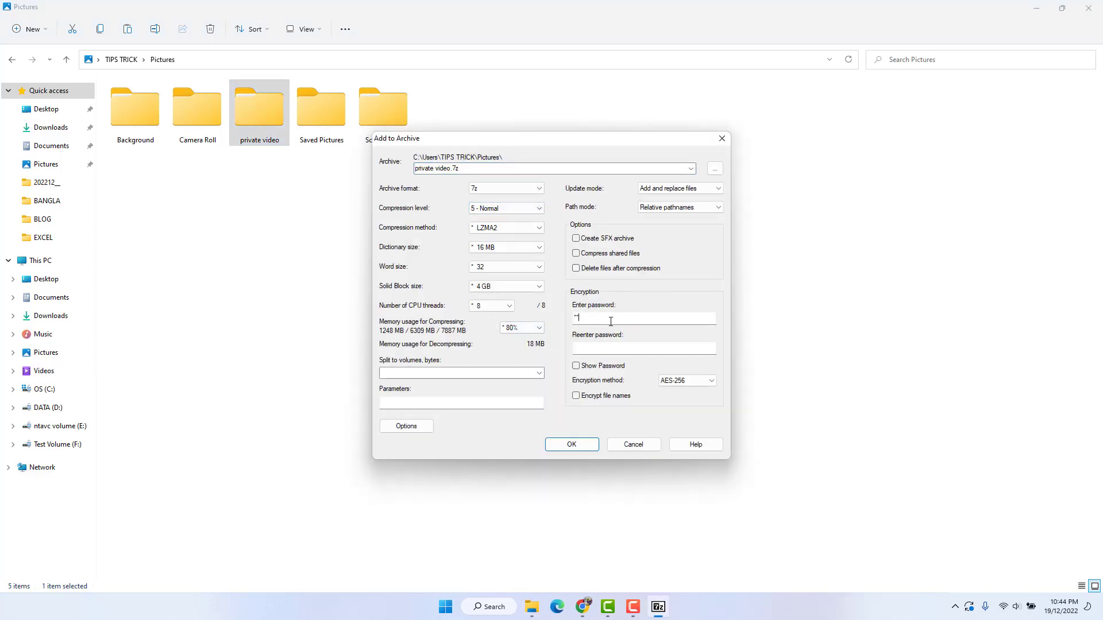
{"action": "left_click", "coordinate": [613, 349]}
{"action": "left_click", "coordinate": [575, 446]}
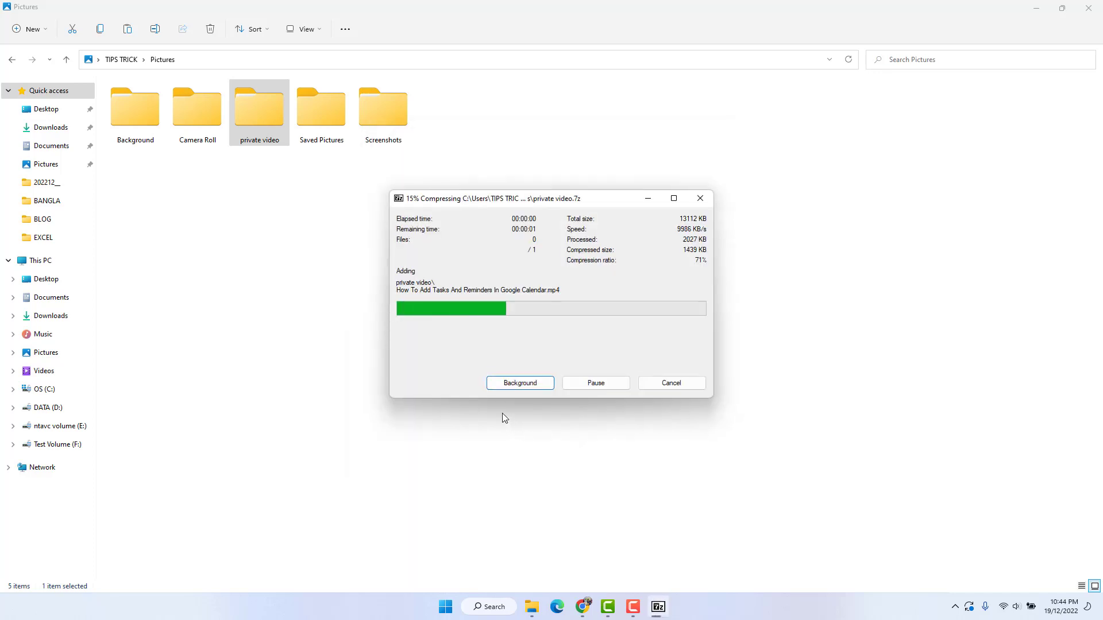
- Delete the original 'private video' folder, keeping the new archive
{"action": "left_click", "coordinate": [458, 128]}
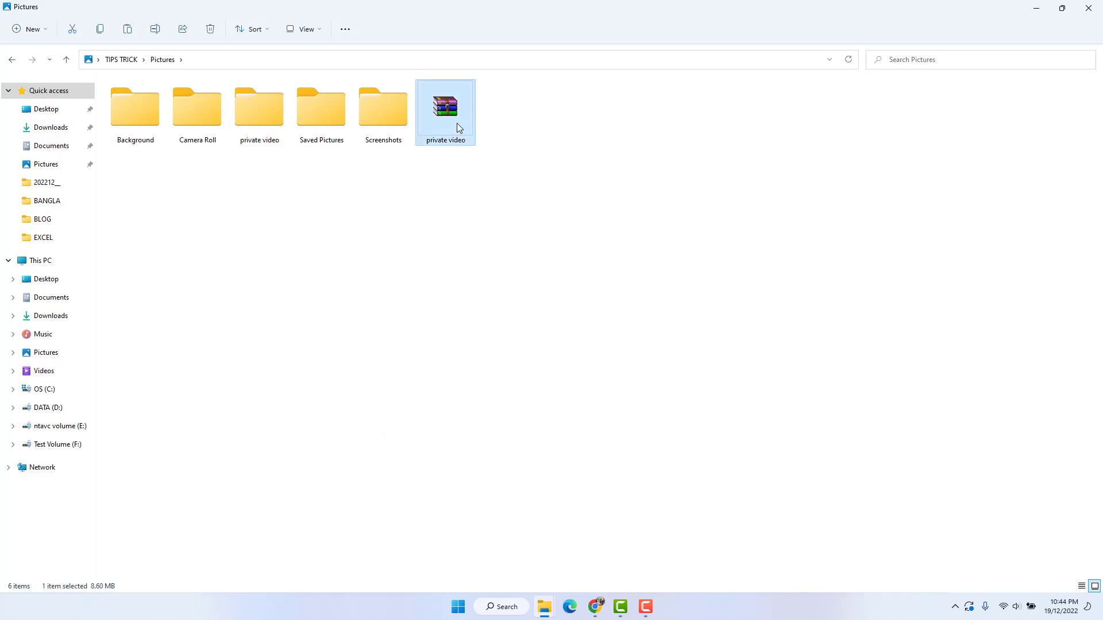
{"action": "mouse_move", "coordinate": [459, 113]}
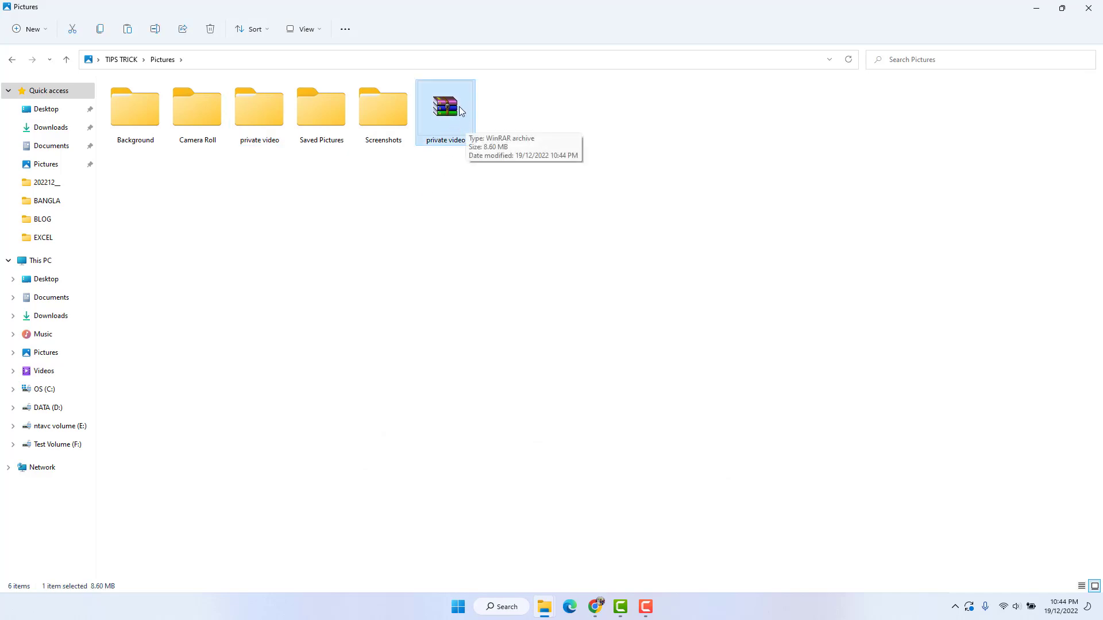
{"action": "left_click", "coordinate": [386, 207]}
{"action": "left_click", "coordinate": [267, 118]}
{"action": "key", "text": "Delete"}
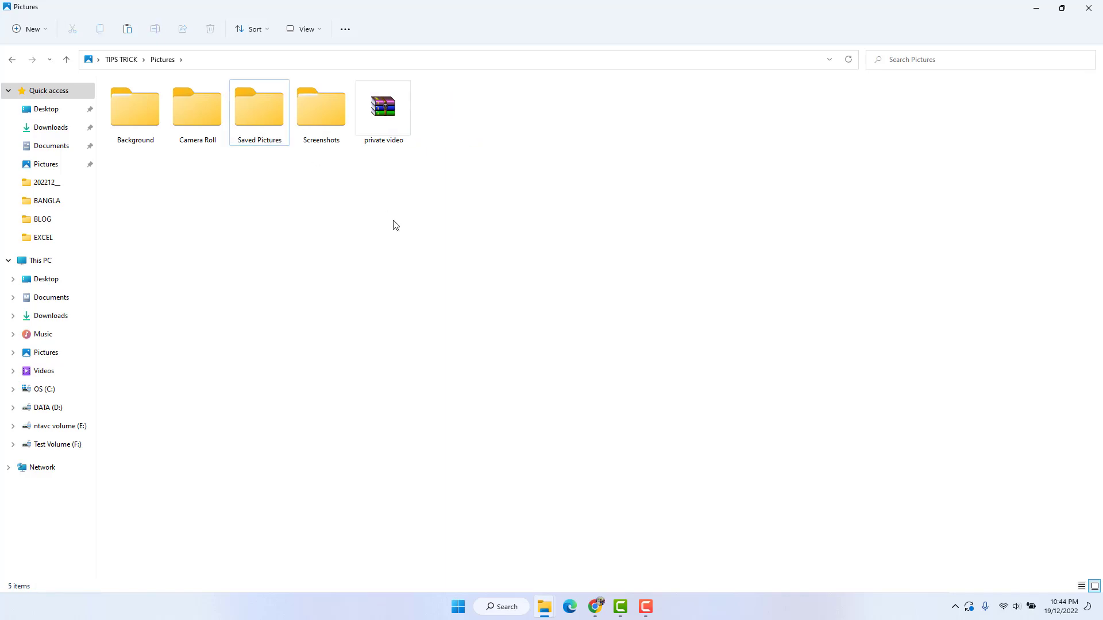
{"action": "left_click", "coordinate": [386, 117]}
{"action": "double_click", "coordinate": [386, 118]}
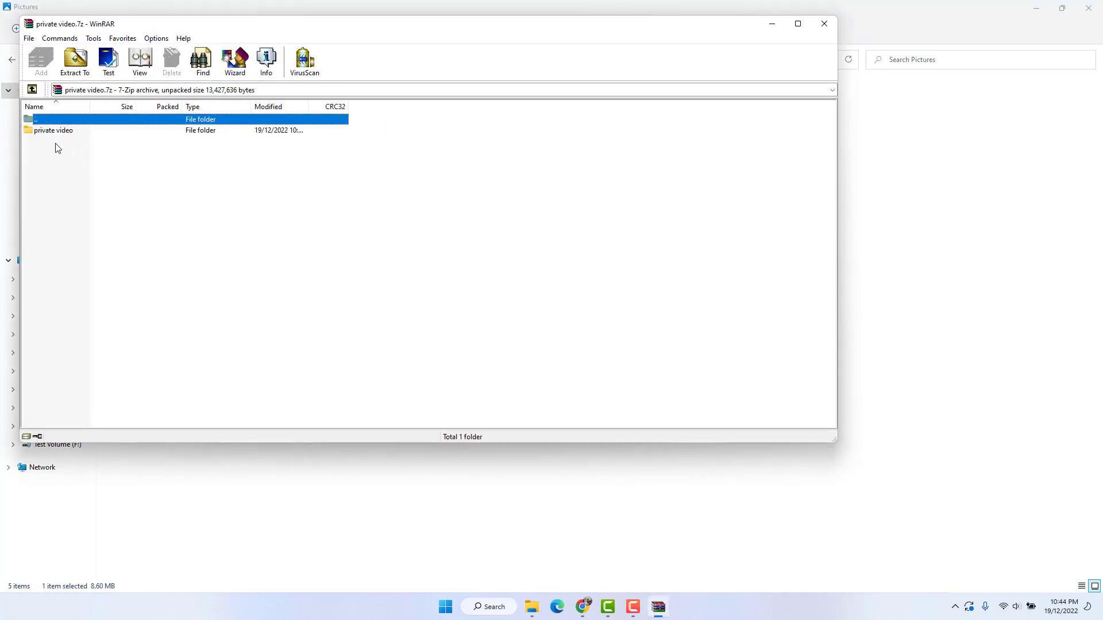
{"action": "left_click", "coordinate": [56, 131]}
{"action": "double_click", "coordinate": [56, 131]}
{"action": "double_click", "coordinate": [77, 134]}
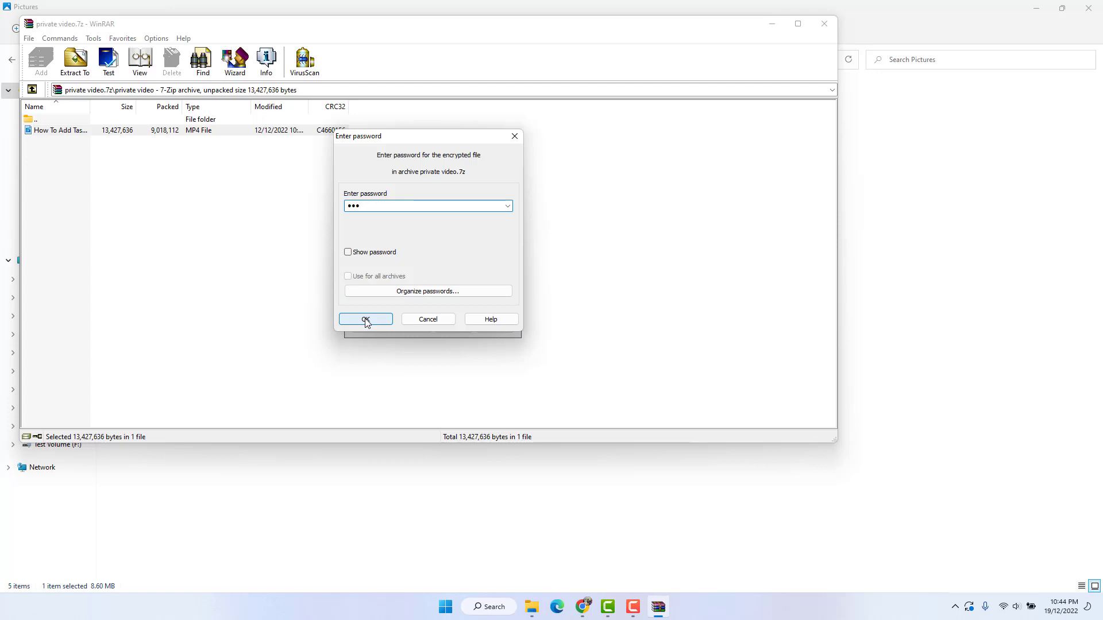
{"action": "left_click", "coordinate": [425, 320]}
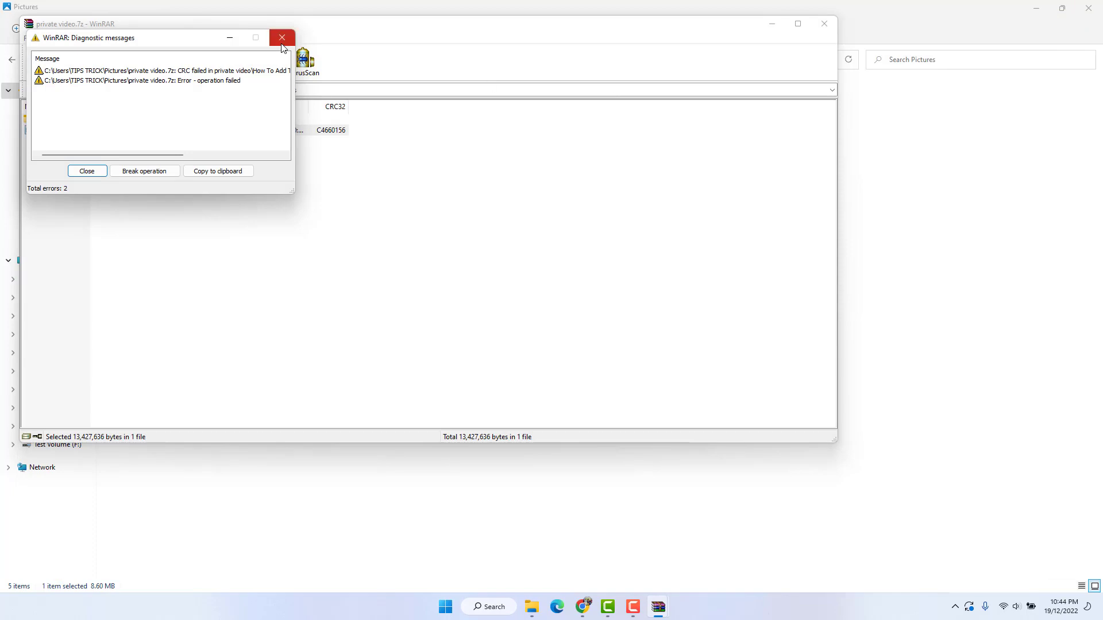
{"action": "left_click", "coordinate": [281, 35]}
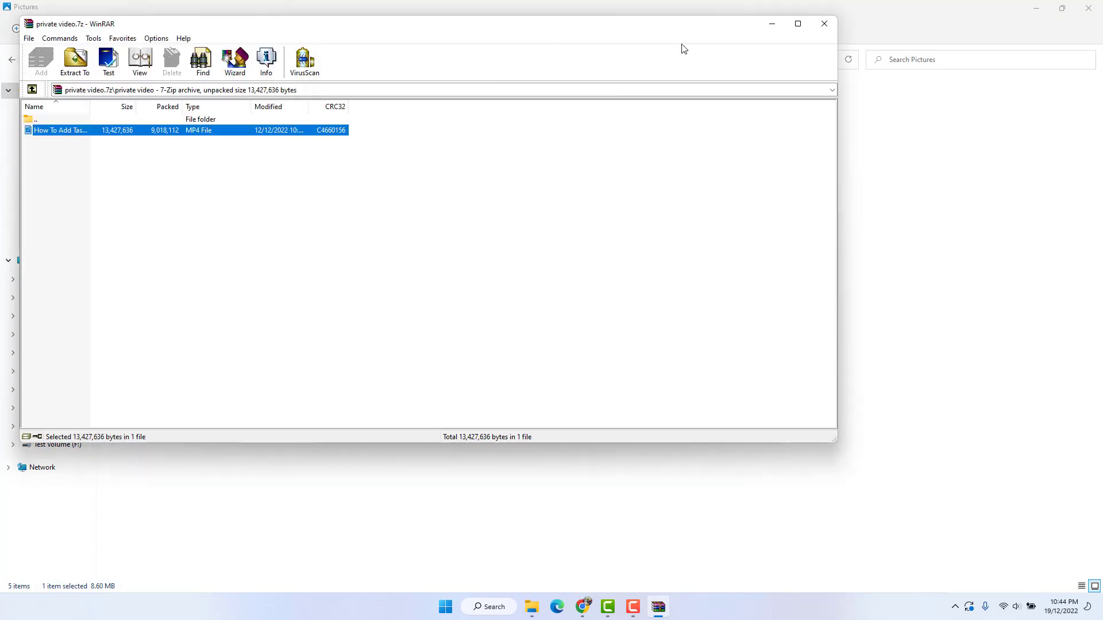
{"action": "left_click", "coordinate": [825, 24]}
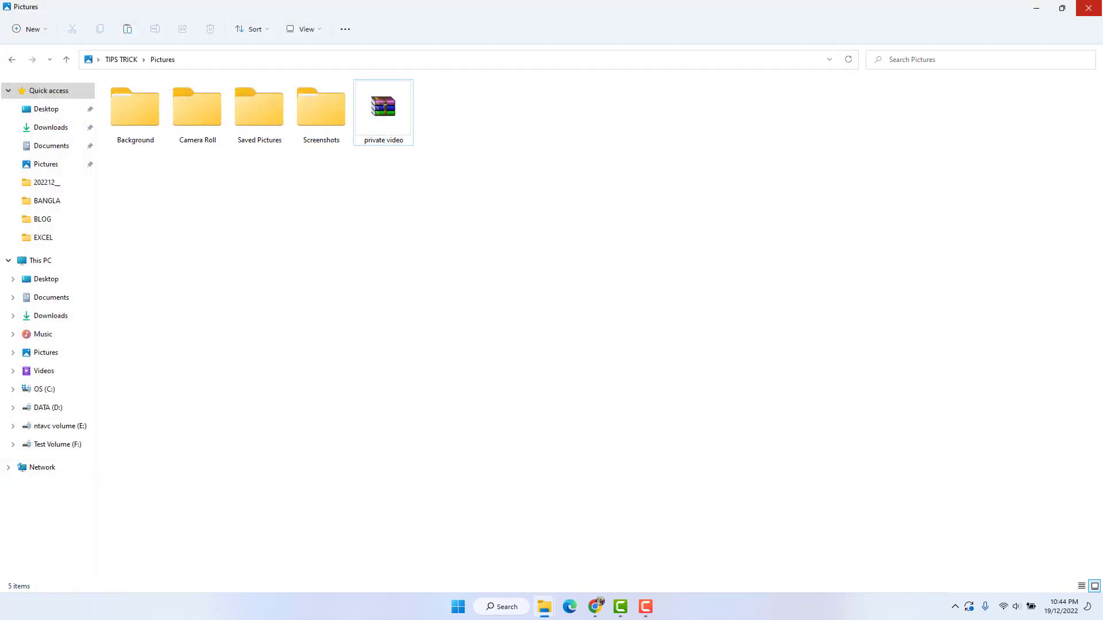